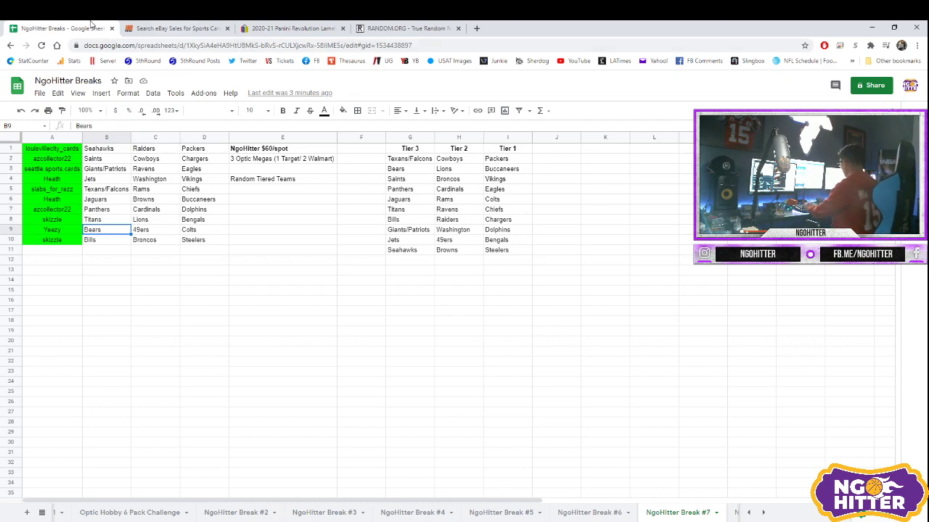
- Copy the Tier 3 team names in G2:G11 and roll two dice with RANDOM.ORG's Dice Roller
drag(422, 167, 407, 250)
key(ctrl+c)
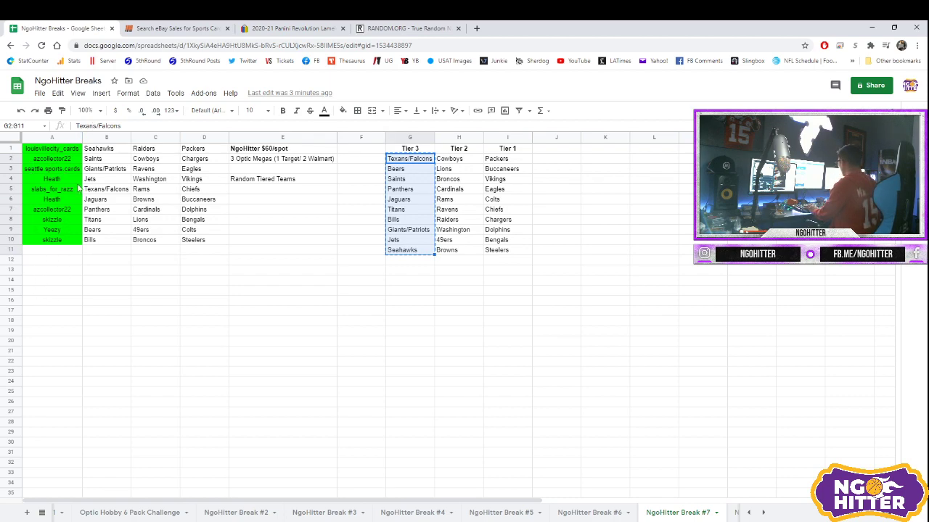
click(406, 28)
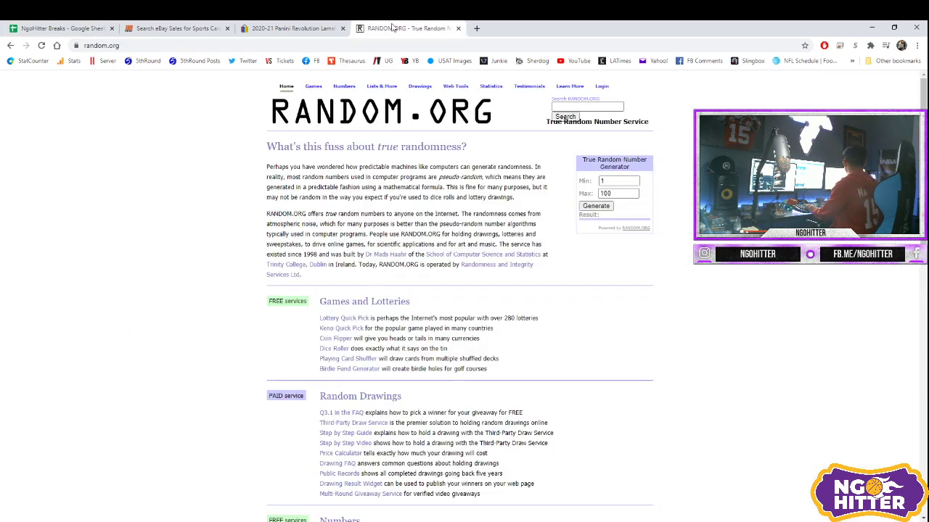
mouse_move(348, 88)
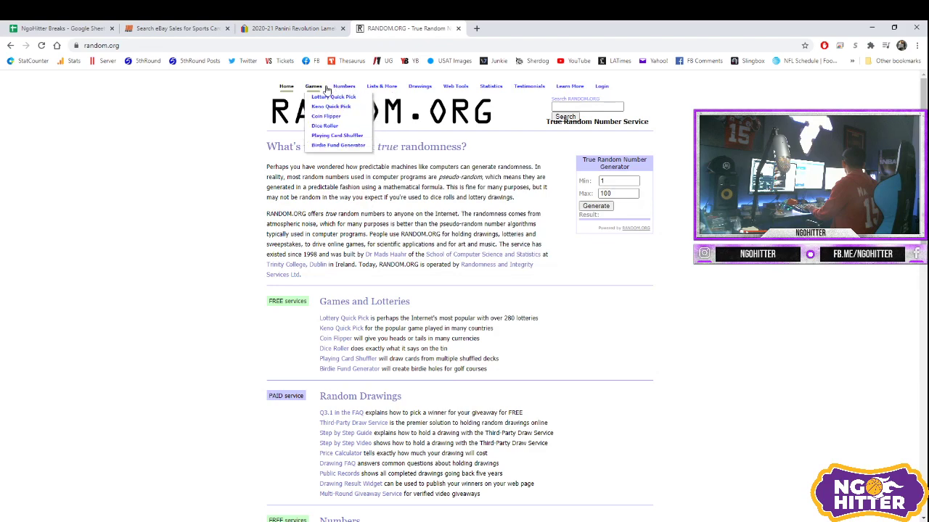
click(325, 127)
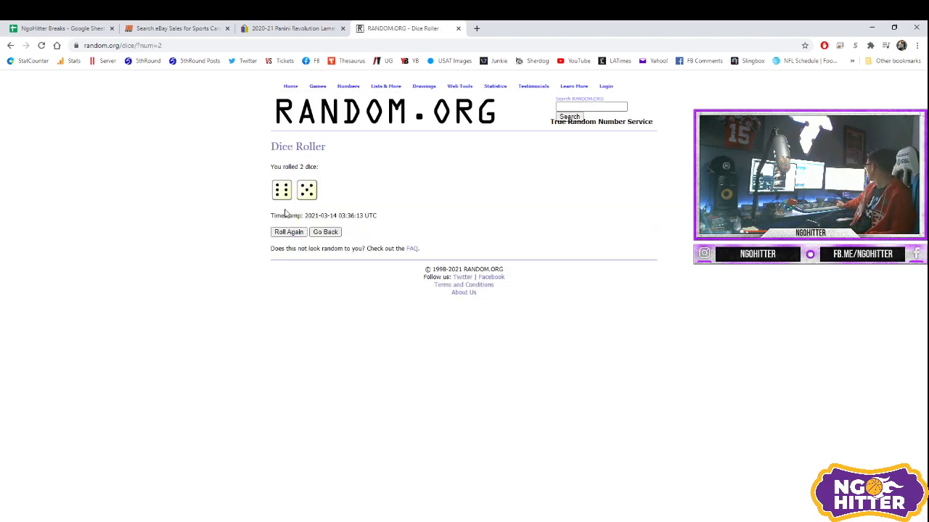
drag(332, 197, 181, 180)
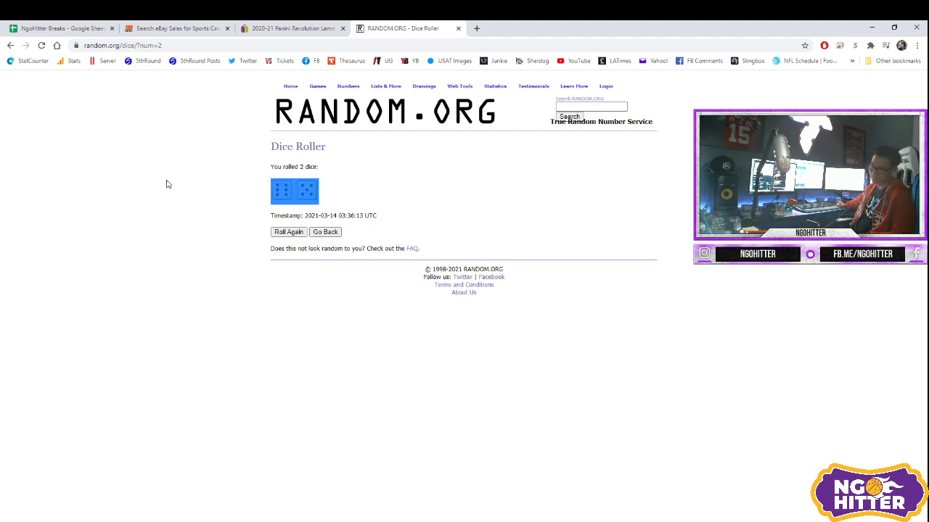
- Open RANDOM.ORG's List Randomizer in a separate tab and paste the copied Tier 3 teams as its list items
click(176, 31)
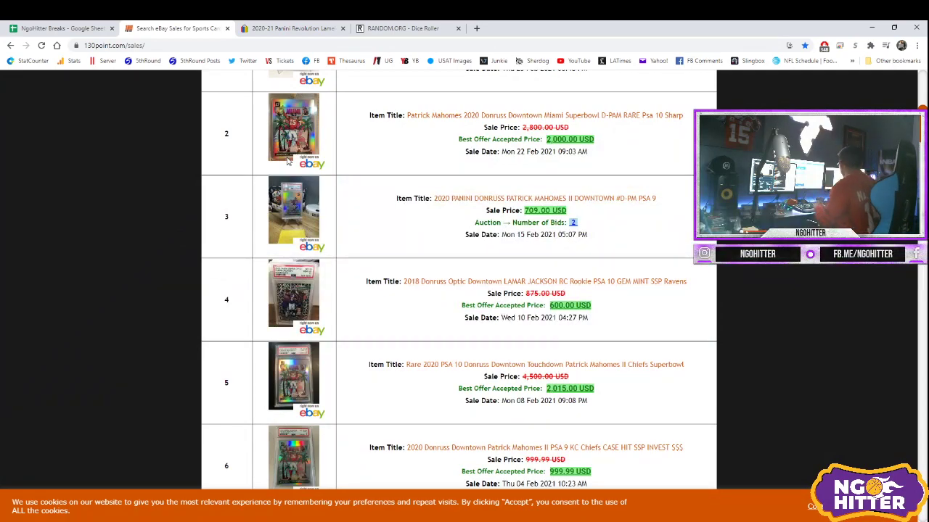
click(376, 32)
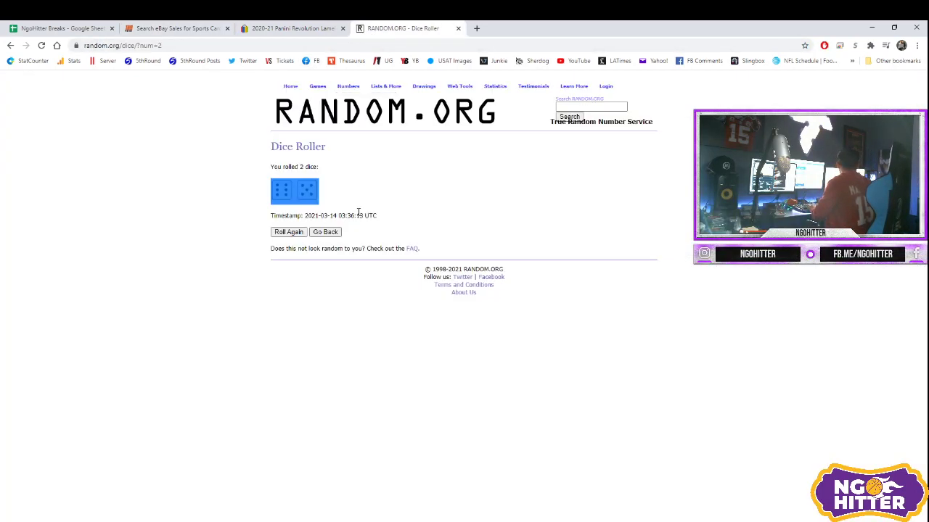
middle_click(385, 86)
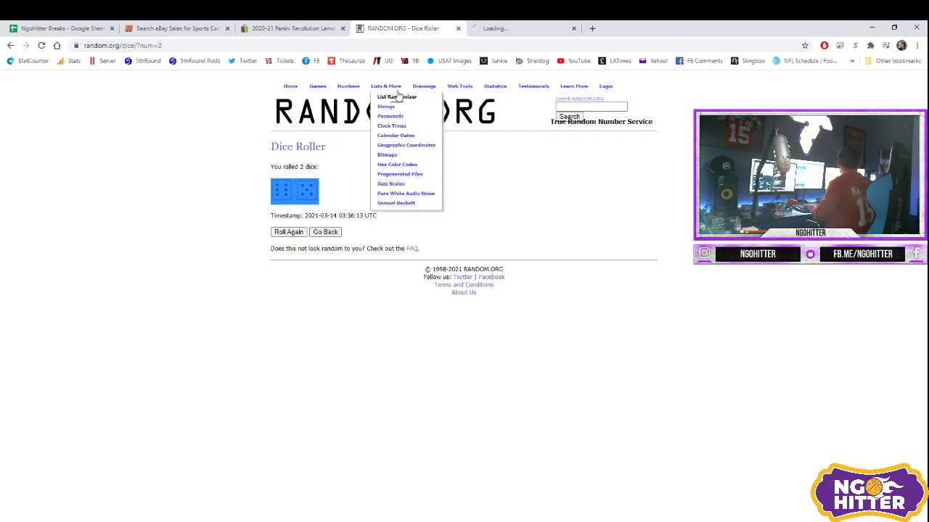
click(485, 28)
click(382, 287)
key(ctrl+v)
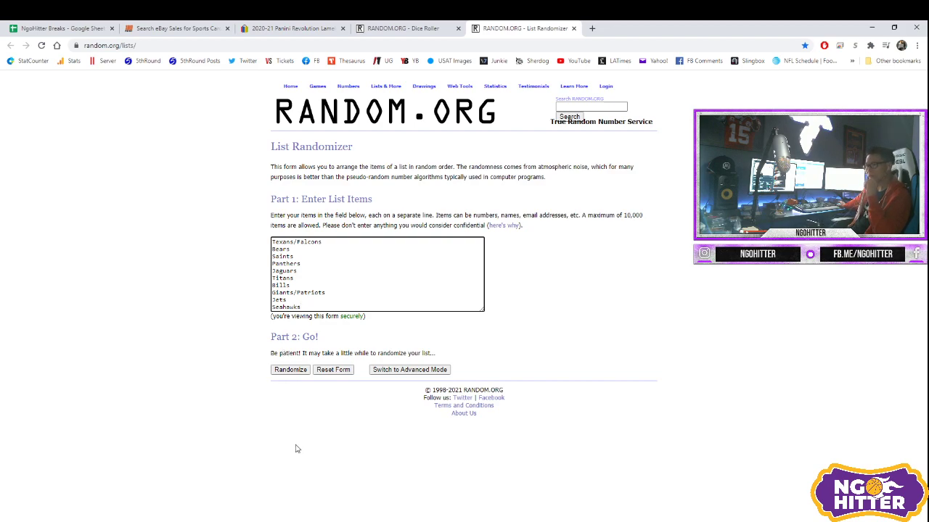
- Randomize the Tier 3 team list 11 times, the total of the two dice, rechecking the dice roll
click(291, 371)
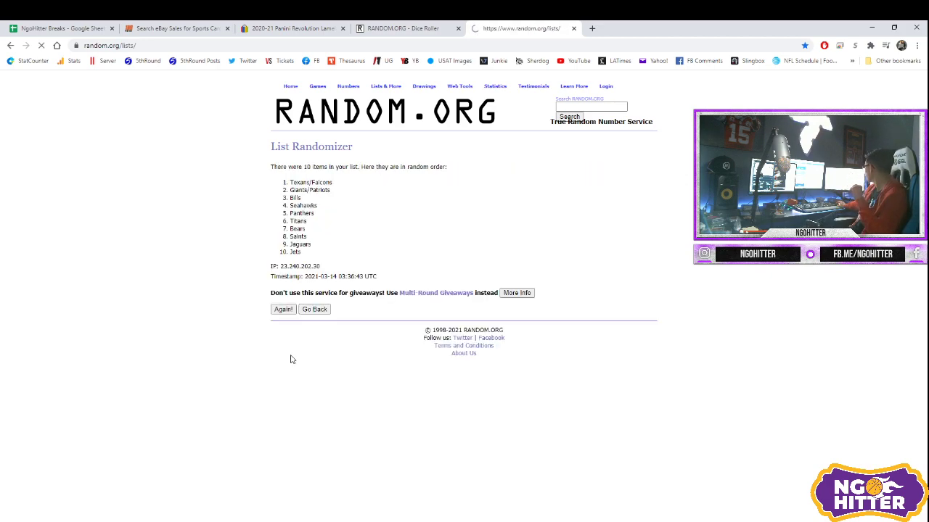
click(286, 309)
click(286, 326)
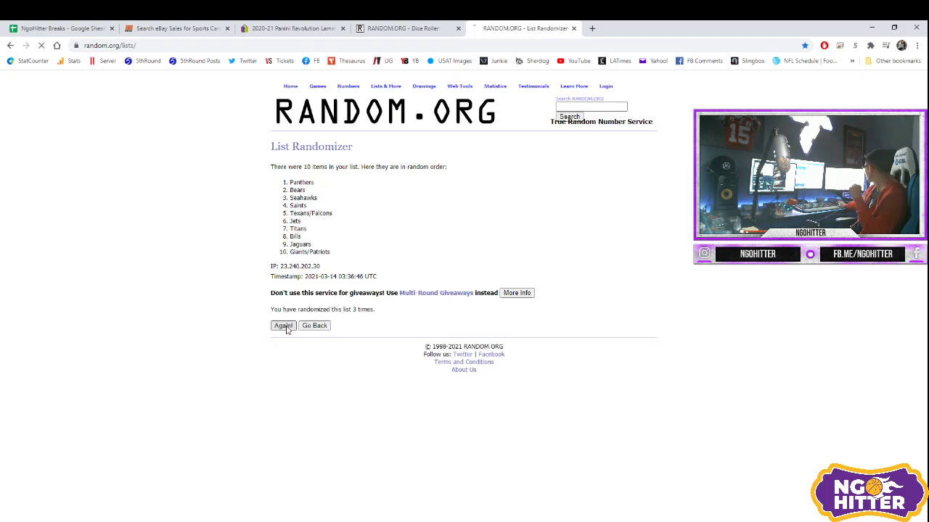
click(284, 326)
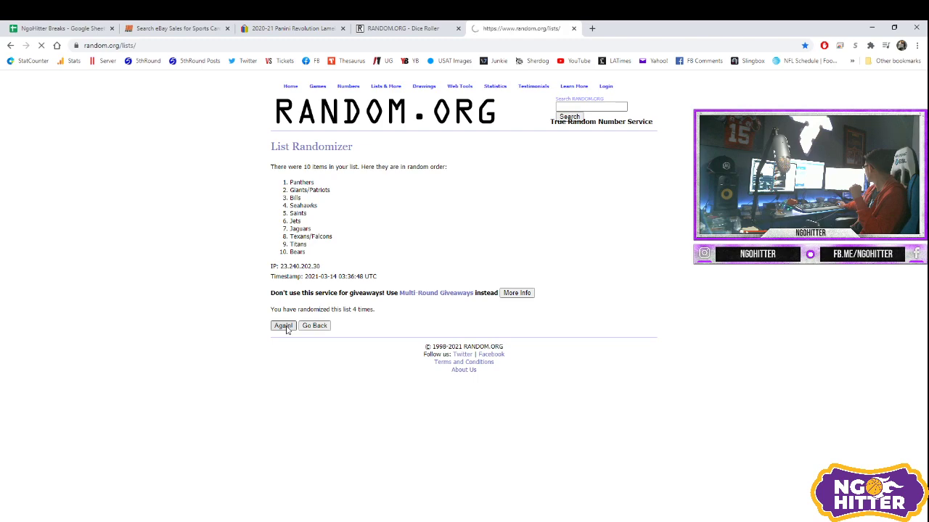
click(284, 325)
click(284, 325)
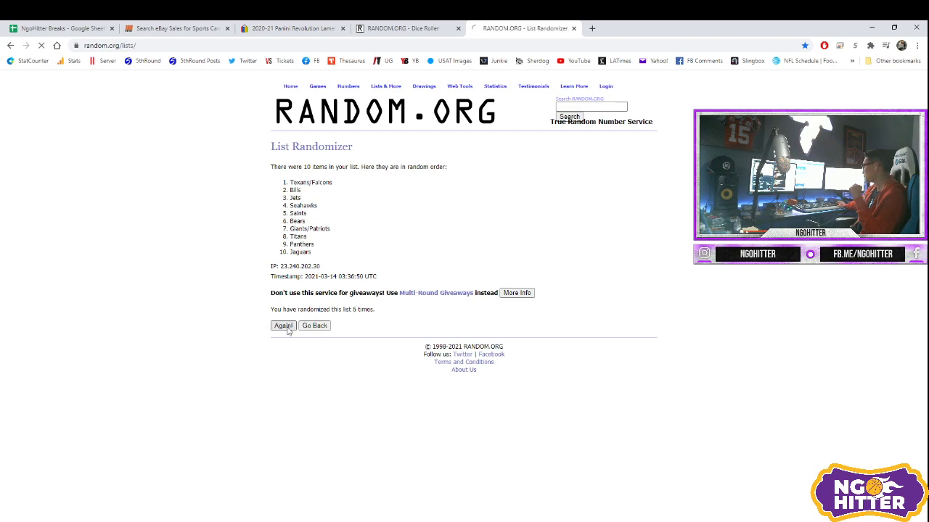
click(284, 326)
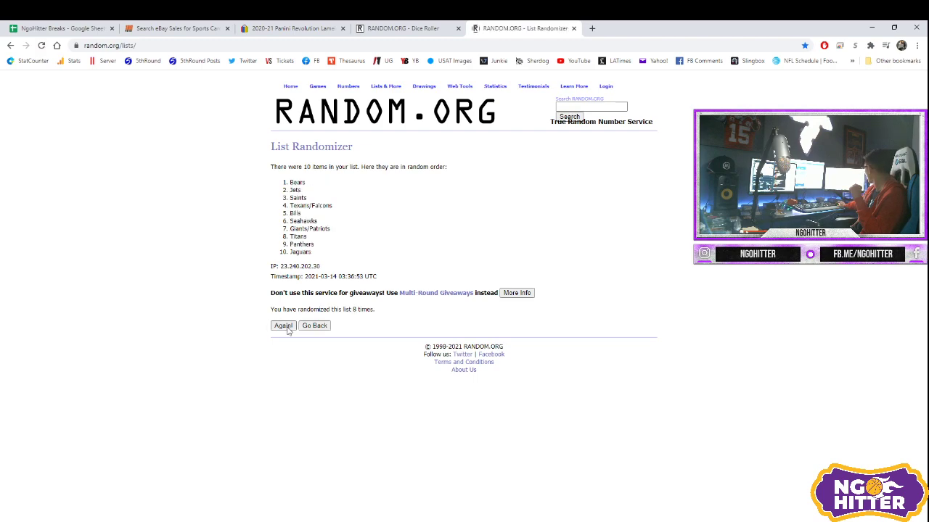
click(284, 326)
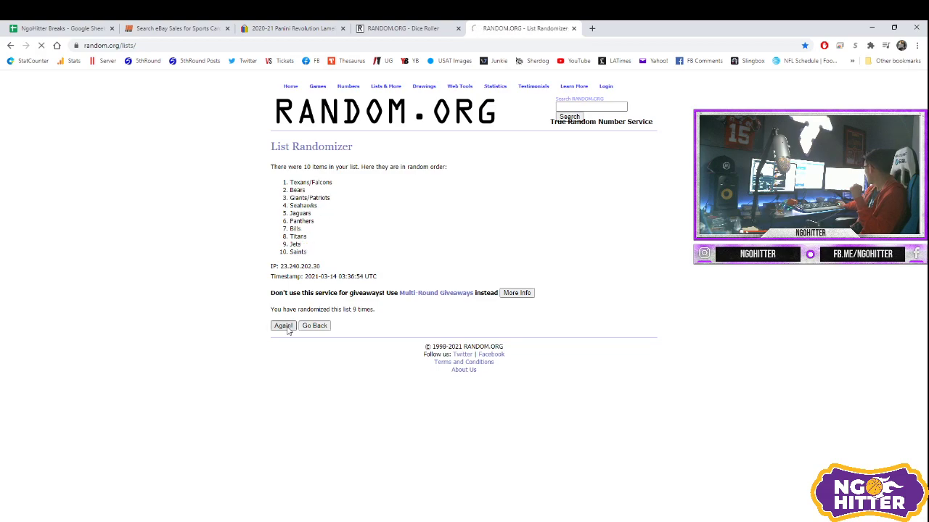
click(286, 326)
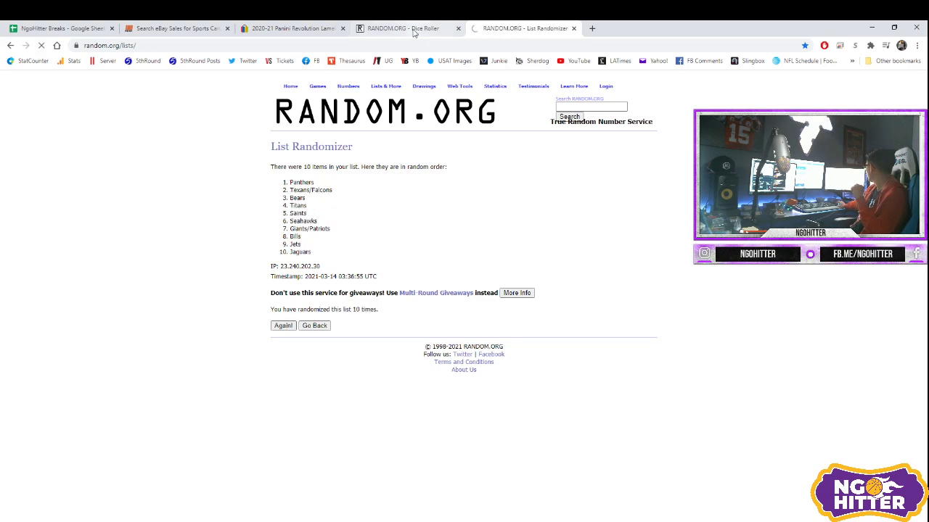
click(413, 29)
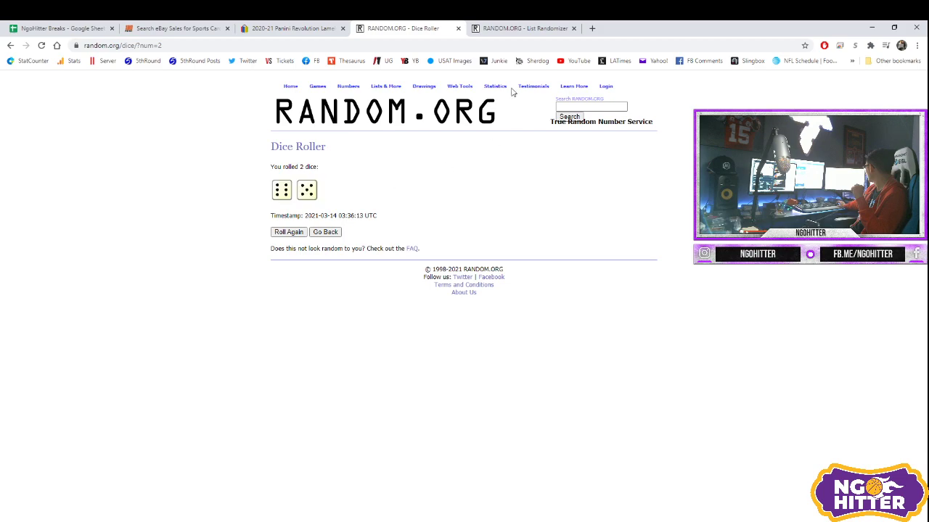
click(479, 29)
- Check the randomization count and copy the ten shuffled Tier 3 teams
drag(385, 315, 296, 310)
mouse_move(352, 266)
mouse_down()
mouse_move(375, 263)
mouse_move(291, 197)
mouse_move(291, 184)
mouse_move(345, 253)
mouse_up()
key(ctrl+c)
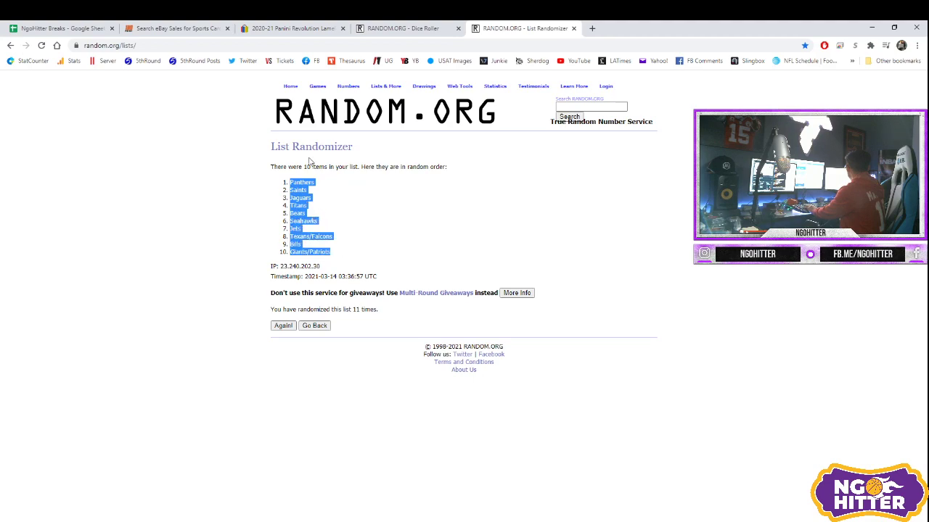
- Paste the shuffled Tier 3 teams over the old ones in column B of the NgoHitter Break #7 sheet, starting at B1
click(33, 29)
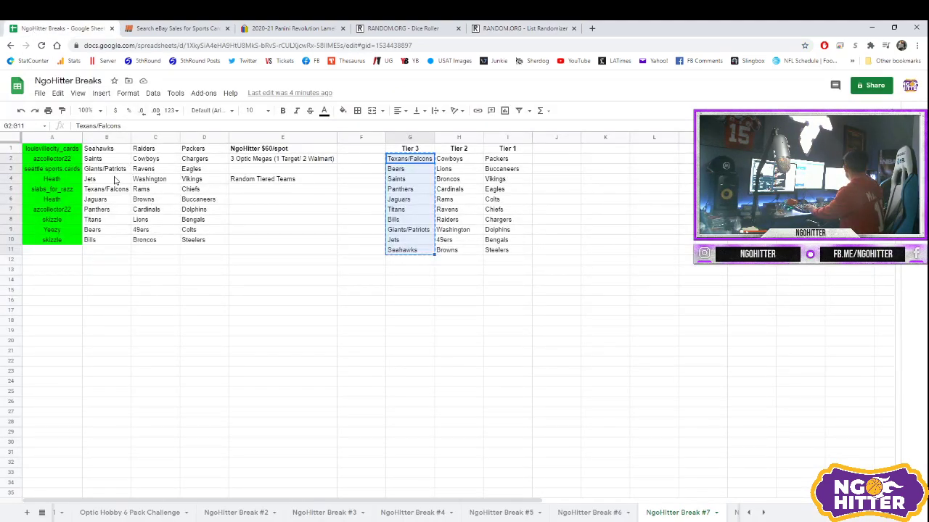
click(117, 150)
key(ctrl+v)
drag(155, 153, 211, 241)
click(208, 250)
click(116, 149)
text(Seahawks Saints Giants/Patriots Jets Texans/Falcons Jaguars Panthers Titans Bears Bills)
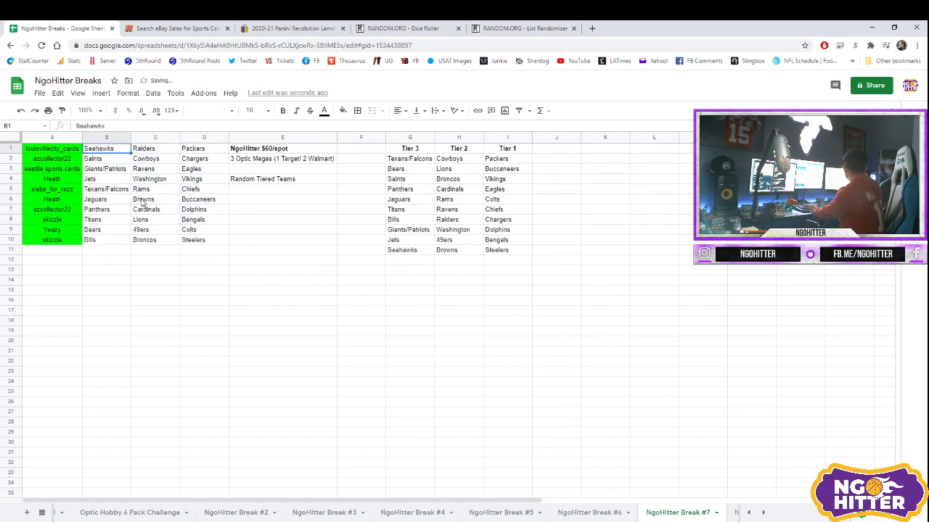
key(ctrl+v)
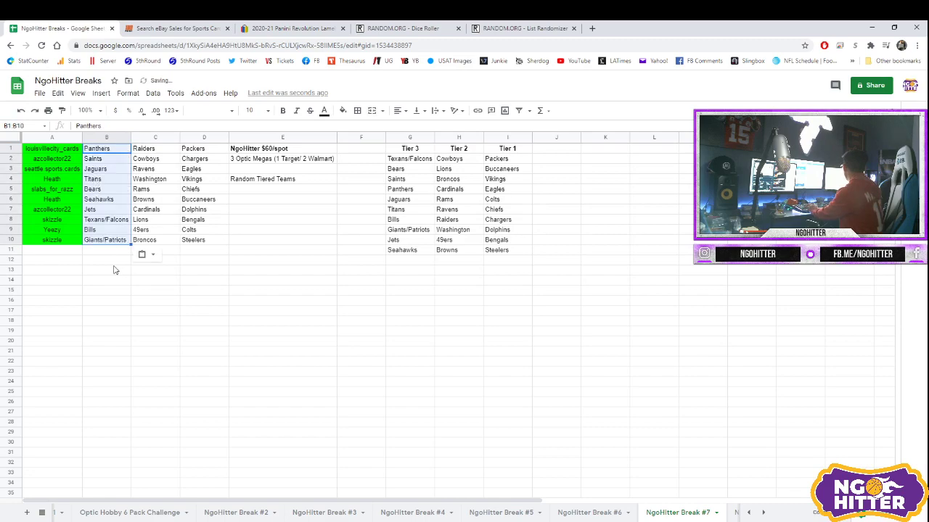
click(109, 270)
key(Up)
key(Up)
key(Up)
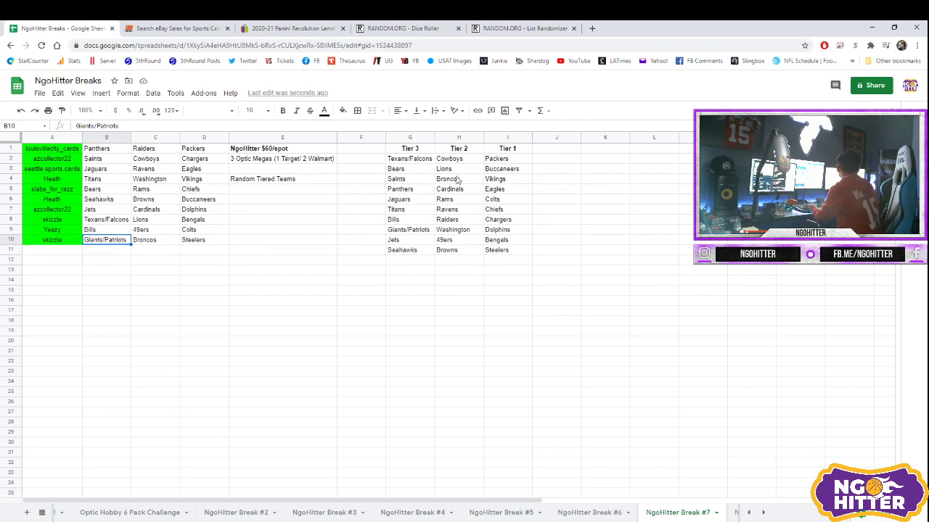
- Clear the old team assignments in C1:D10 of the spreadsheet
drag(457, 163, 455, 251)
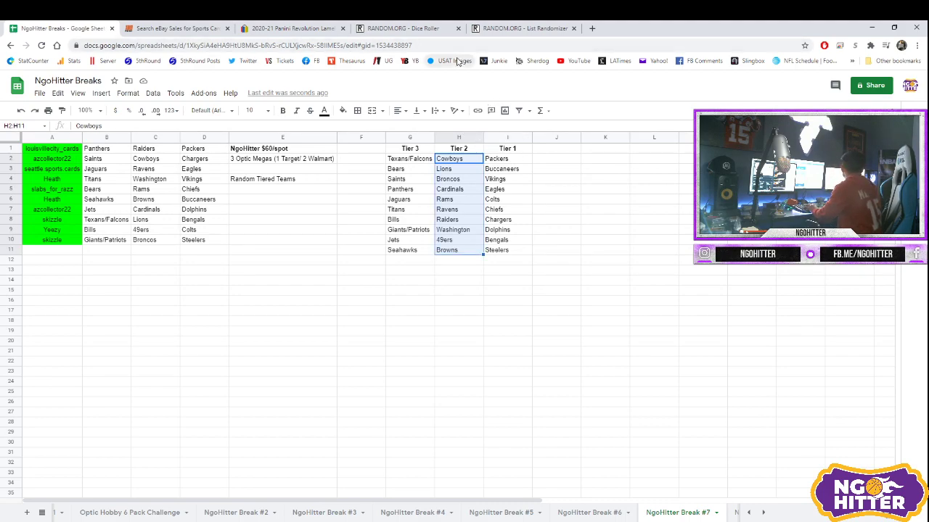
drag(144, 149, 205, 241)
key(Delete)
- Copy the Tier 2 team names in H2:H11 and paste them into a fresh List Randomizer form on RANDOM.ORG
drag(455, 163, 460, 253)
key(ctrl+c)
click(477, 30)
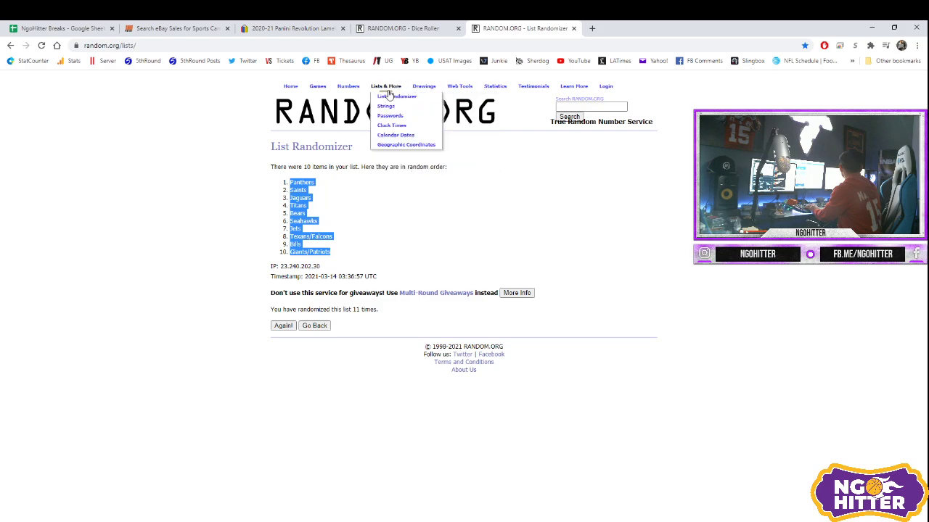
click(393, 97)
click(363, 245)
key(ctrl+v)
- Randomize the Tier 2 team list 11 times, checking the randomization count before the last round
click(291, 370)
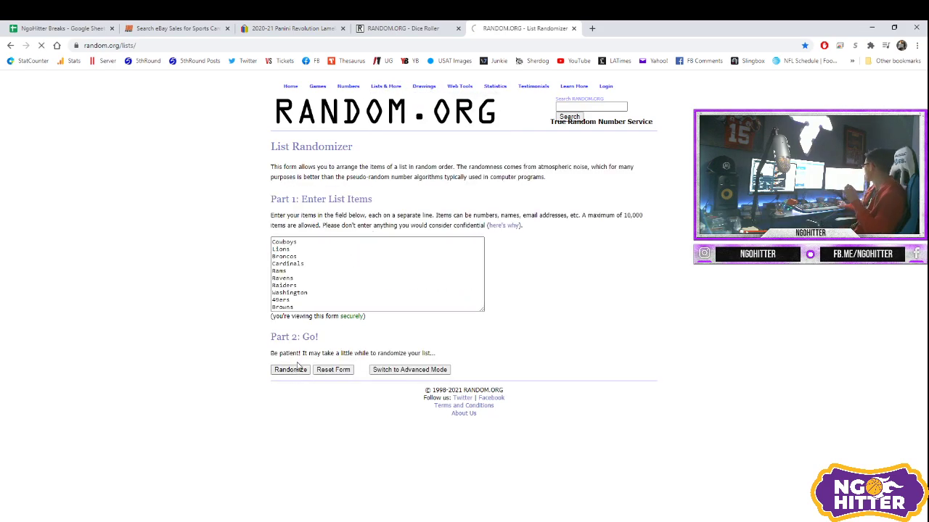
click(284, 310)
click(286, 326)
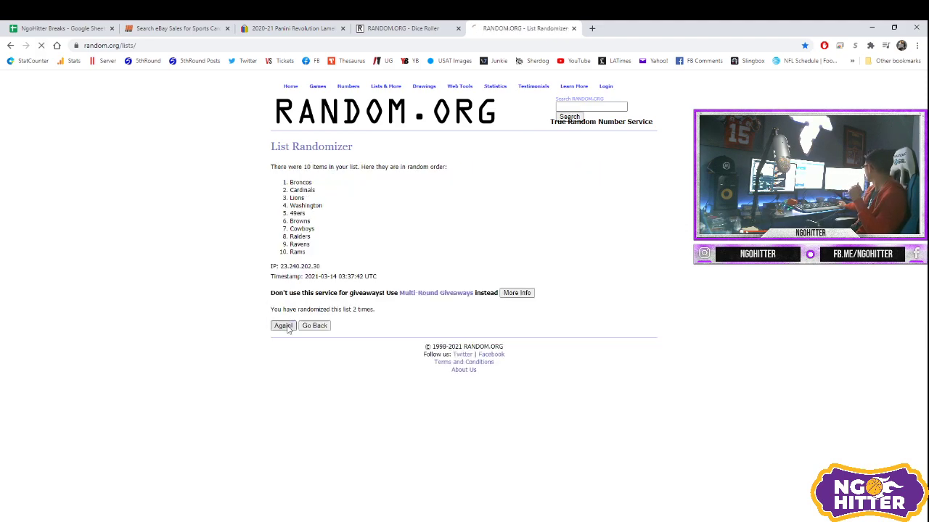
click(286, 326)
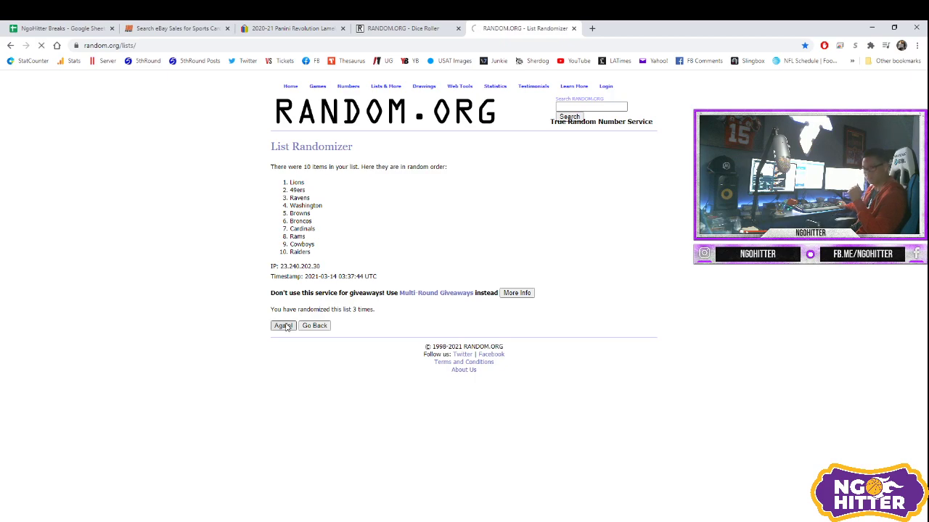
click(286, 326)
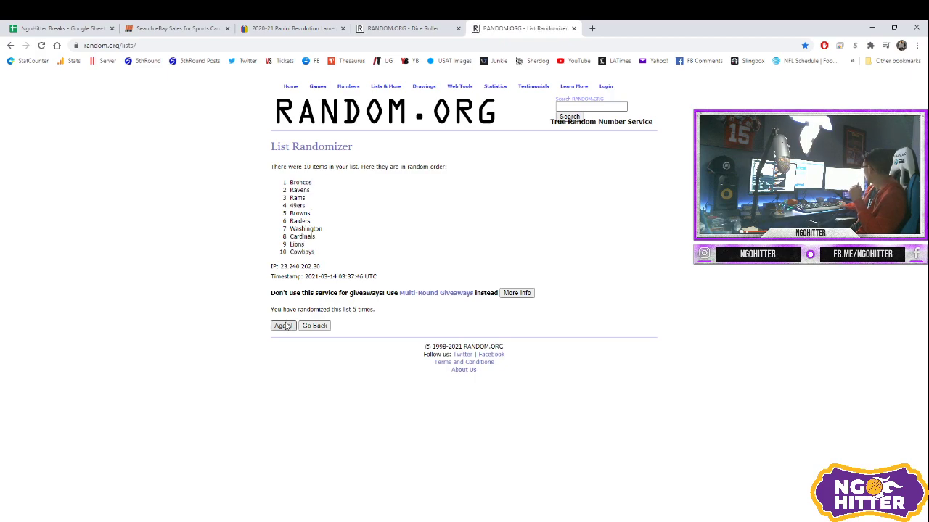
click(285, 326)
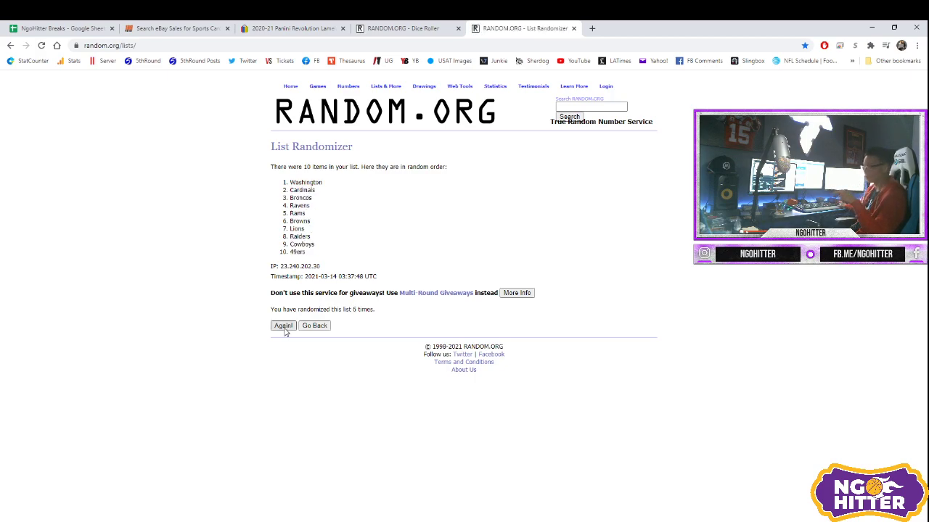
click(284, 326)
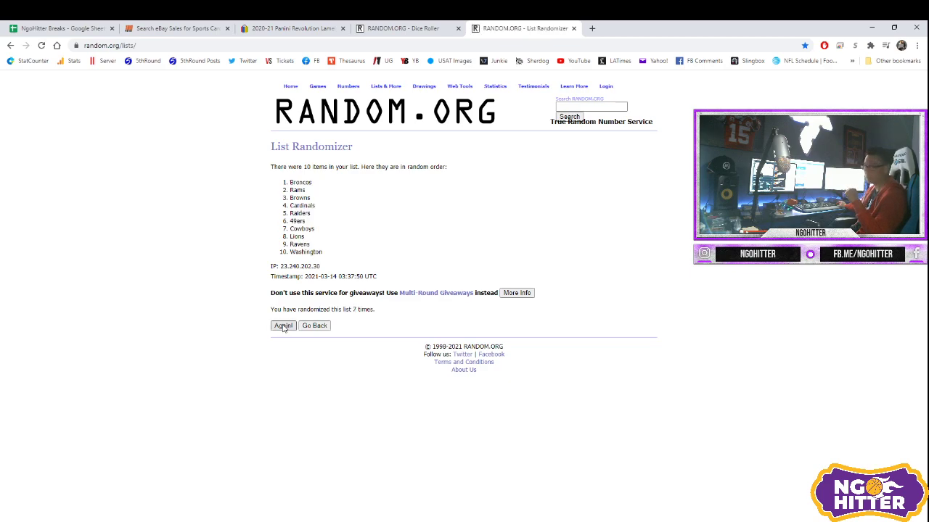
click(283, 326)
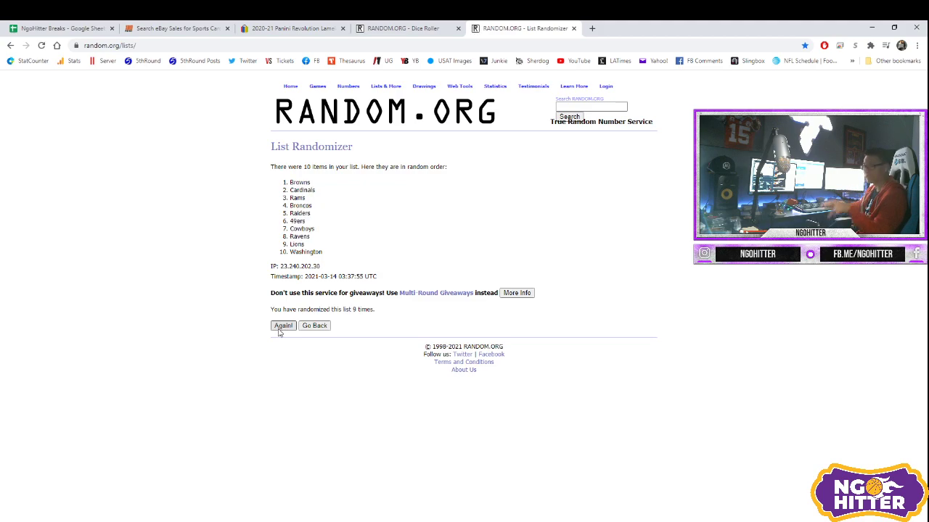
click(276, 328)
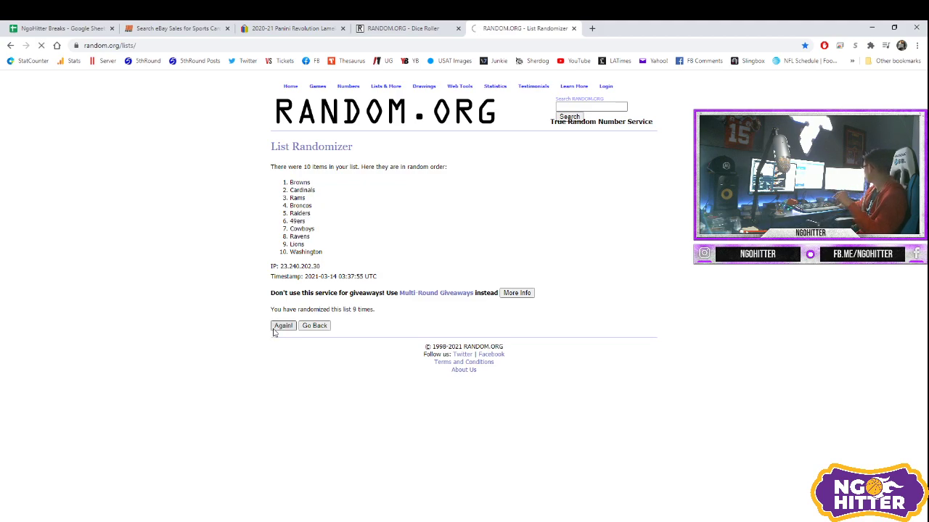
drag(436, 310, 249, 308)
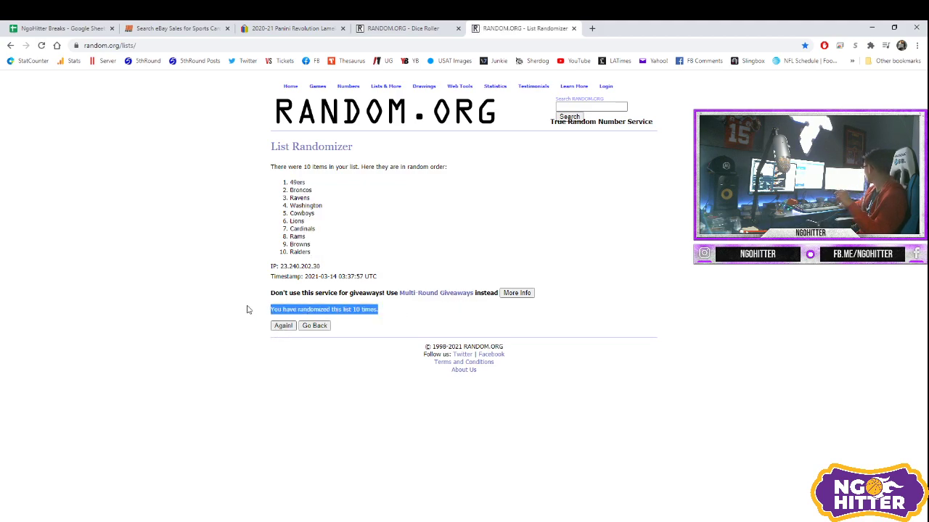
click(279, 328)
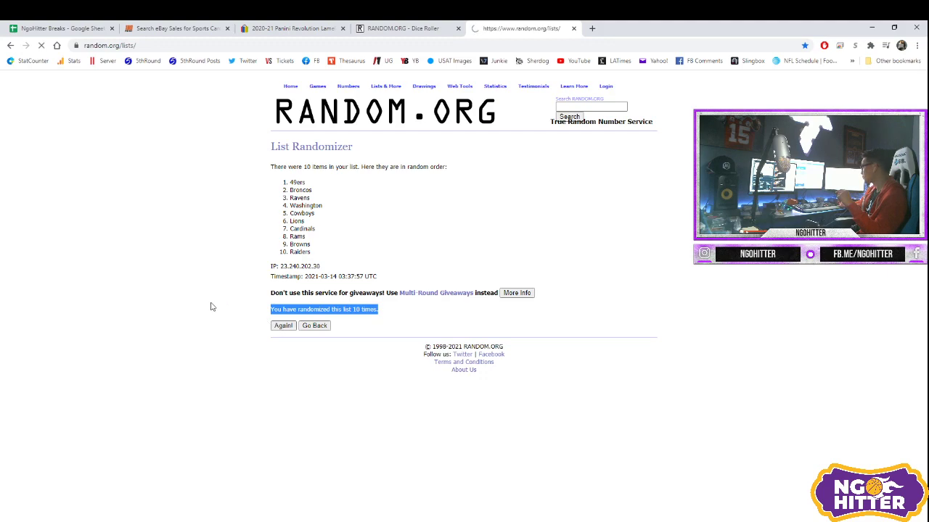
- Copy the shuffled Tier 2 teams from RANDOM.ORG and paste them into column C of the NgoHitter Break #7 sheet, starting at C1
drag(338, 254, 289, 185)
key(ctrl+c)
click(33, 27)
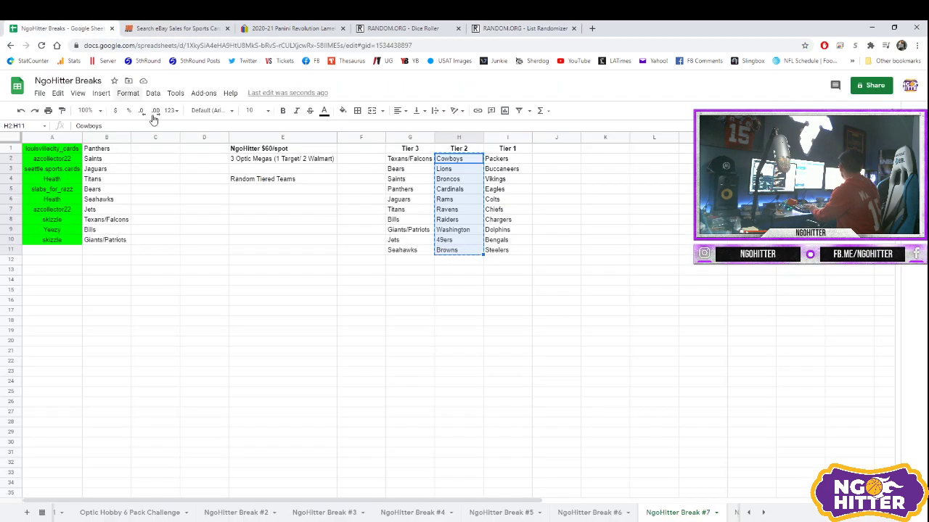
click(139, 151)
key(ctrl+v)
click(241, 259)
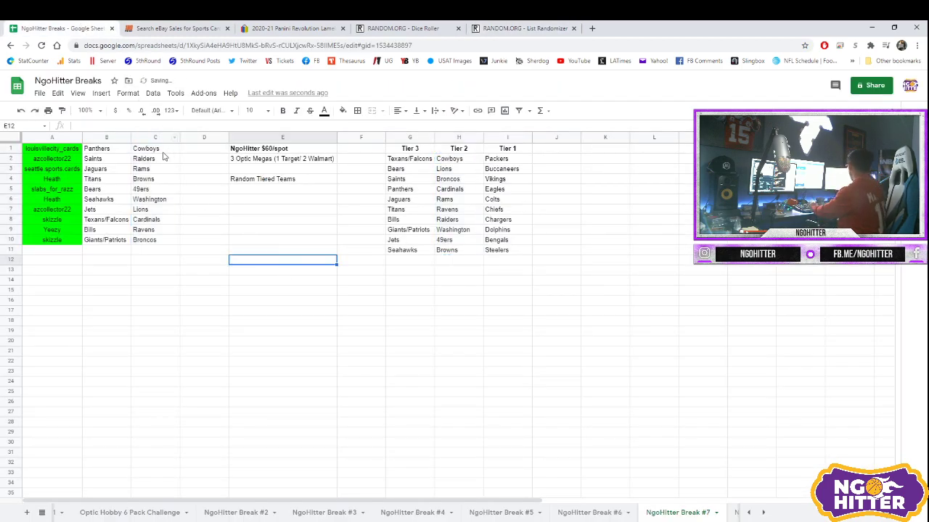
- Copy the Tier 1 team names in I2:I11 and paste them into a fresh List Randomizer form on RANDOM.ORG
drag(508, 159, 511, 254)
key(ctrl+c)
click(523, 27)
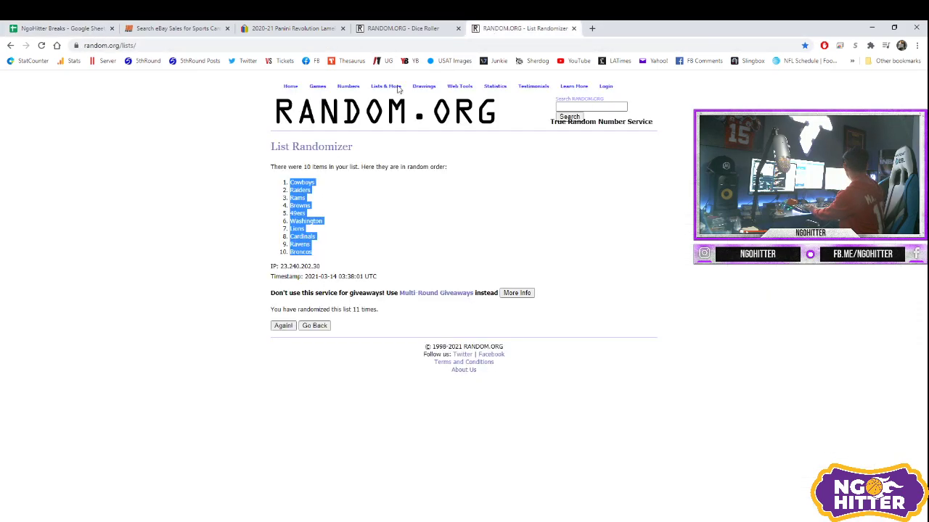
click(390, 102)
click(355, 253)
key(ctrl+v)
- Randomize the Tier 1 team list 11 times
click(285, 371)
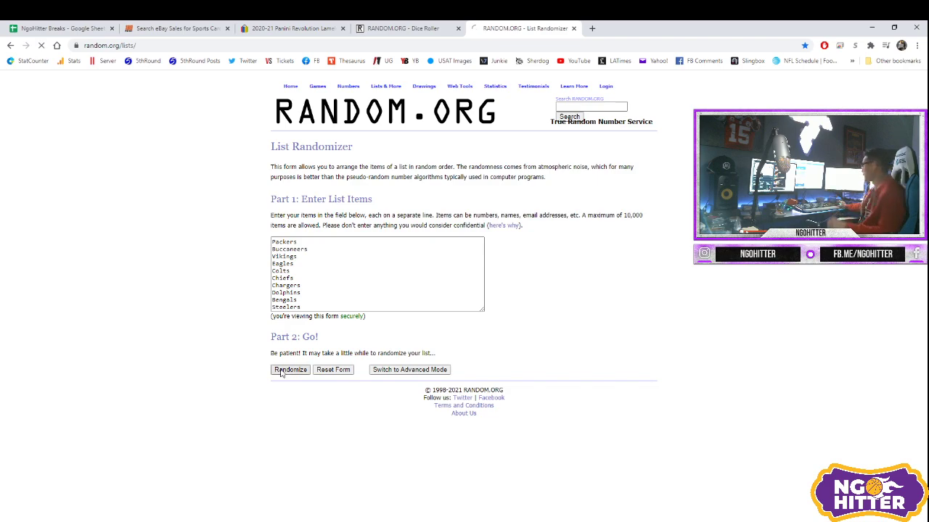
click(284, 309)
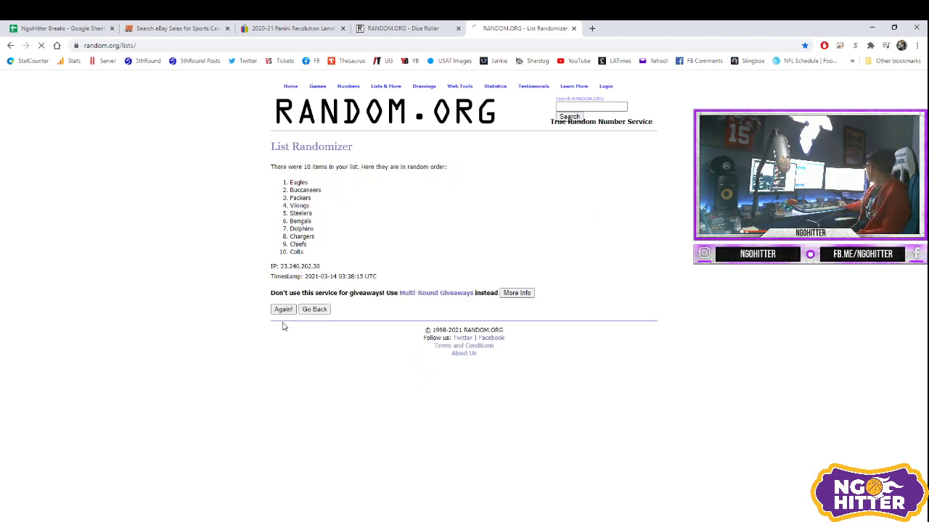
click(284, 327)
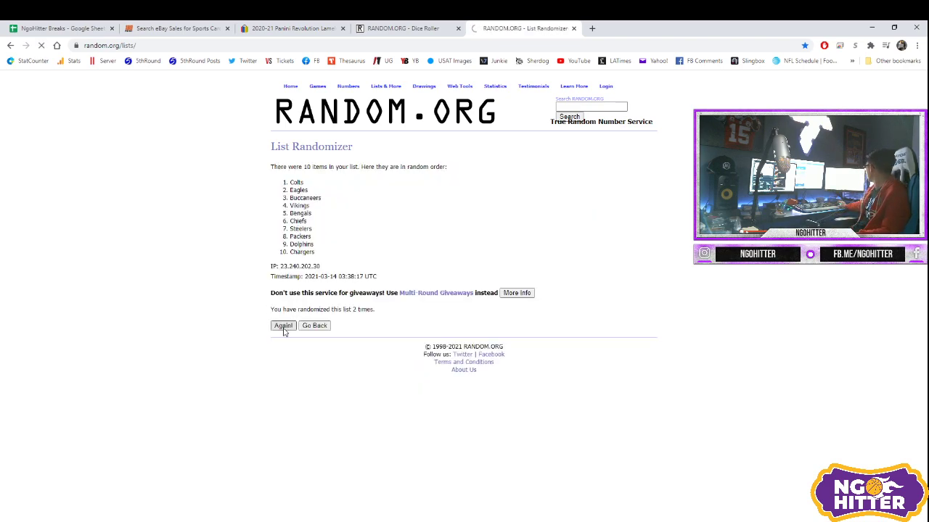
click(284, 326)
click(283, 326)
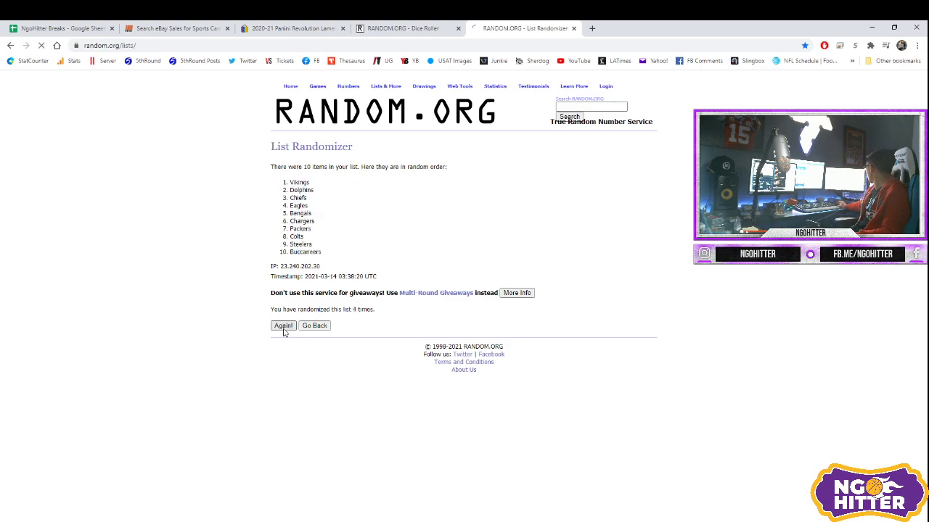
click(284, 326)
click(284, 326)
click(284, 327)
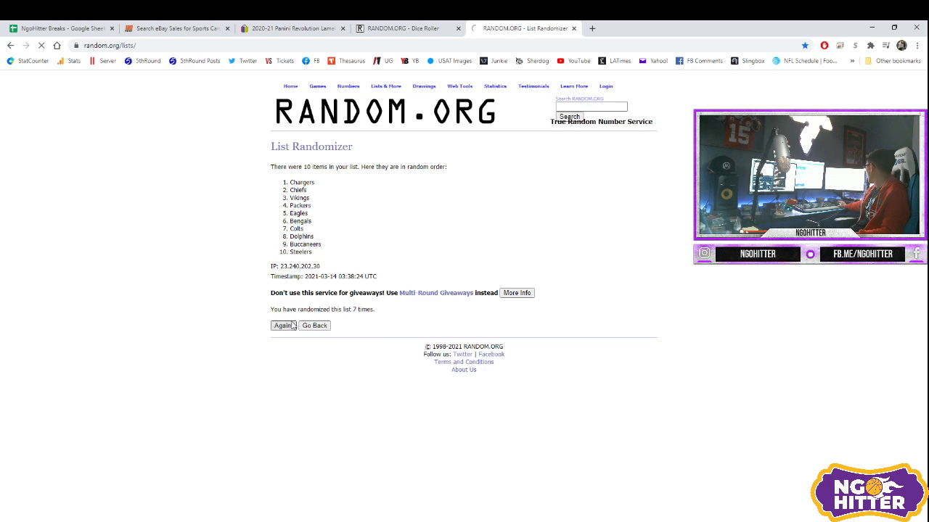
click(287, 328)
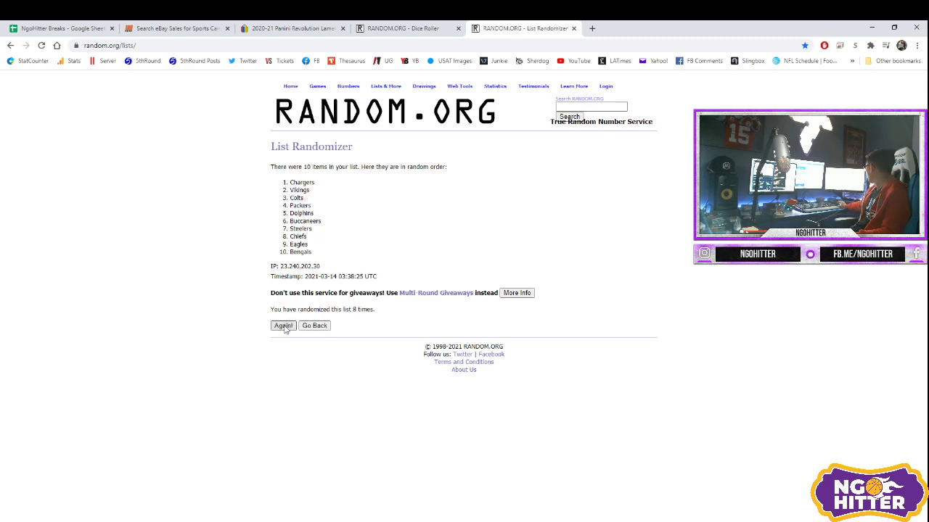
click(285, 330)
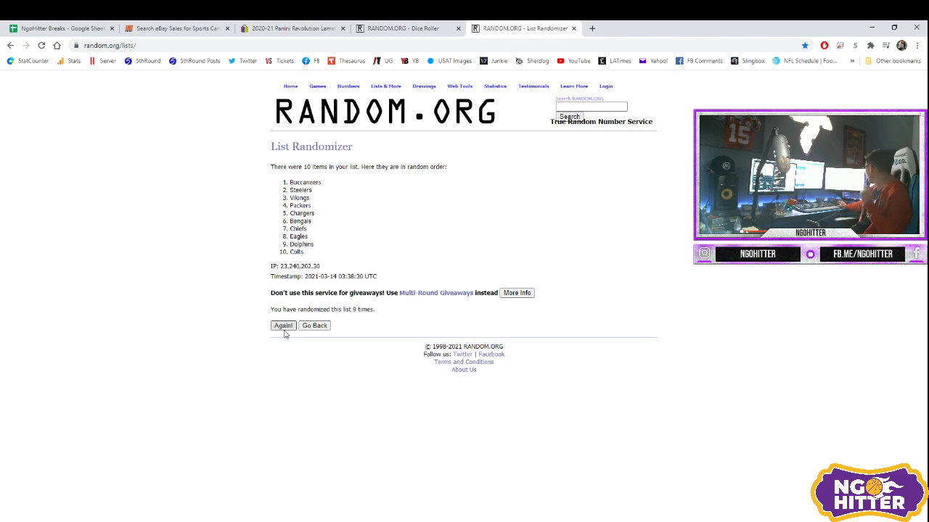
click(283, 326)
click(285, 327)
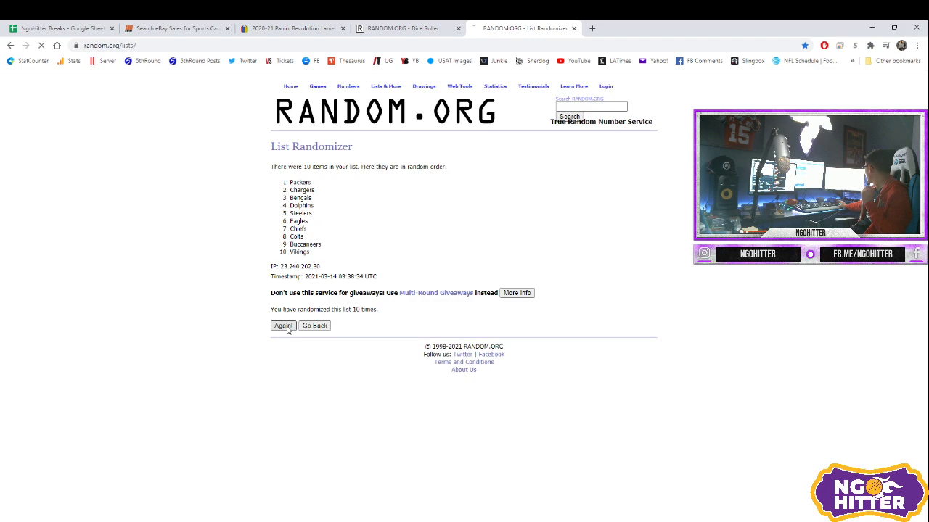
- Copy the shuffled Tier 1 teams and paste them into column D of the NgoHitter Break #7 sheet, starting at D1
drag(327, 253, 291, 182)
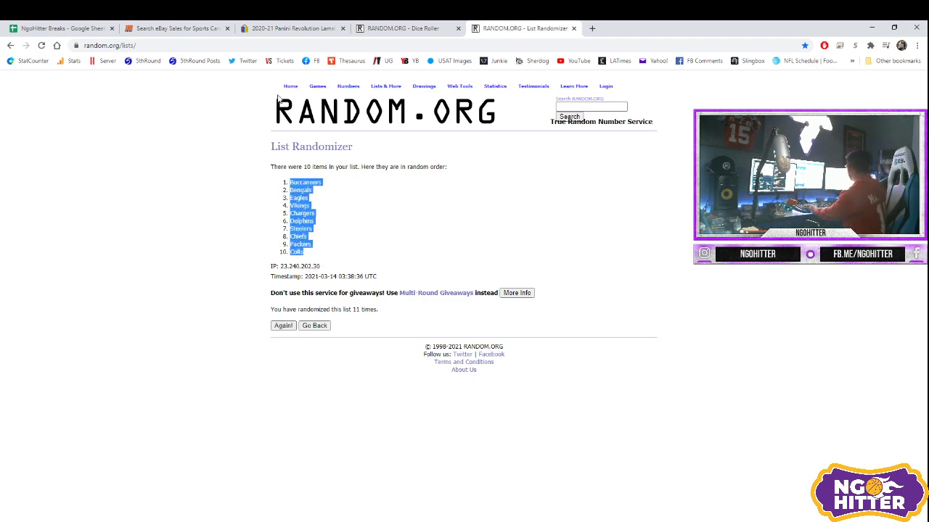
click(67, 32)
click(189, 148)
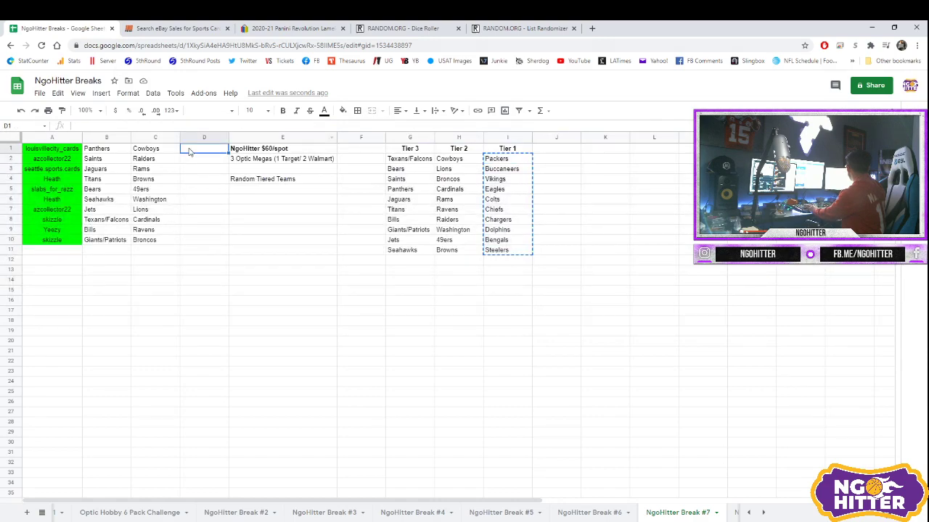
key(ctrl+v)
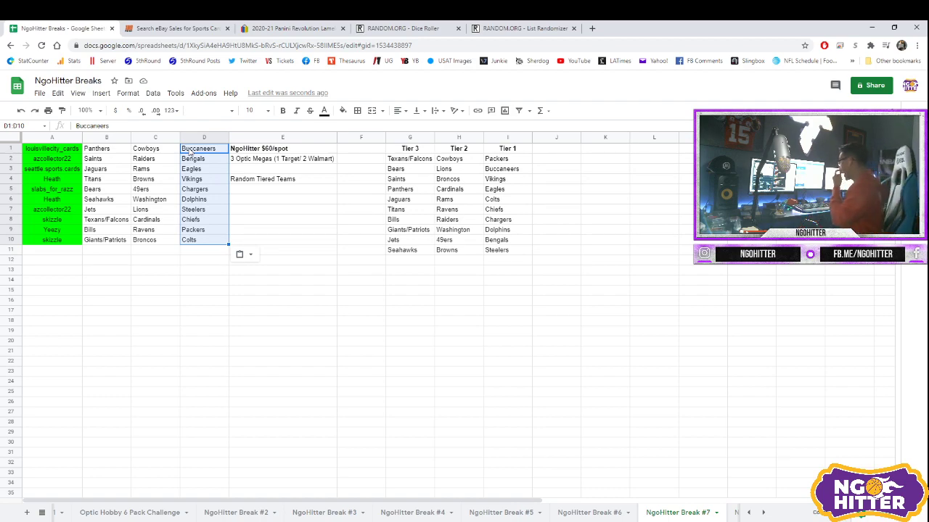
- Review the teams assigned to each participant across A1:D10
click(160, 200)
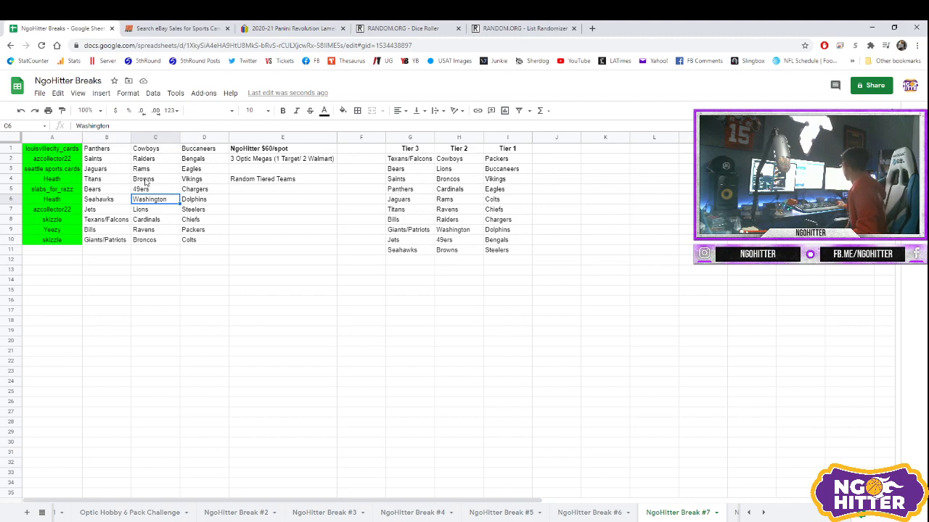
click(203, 161)
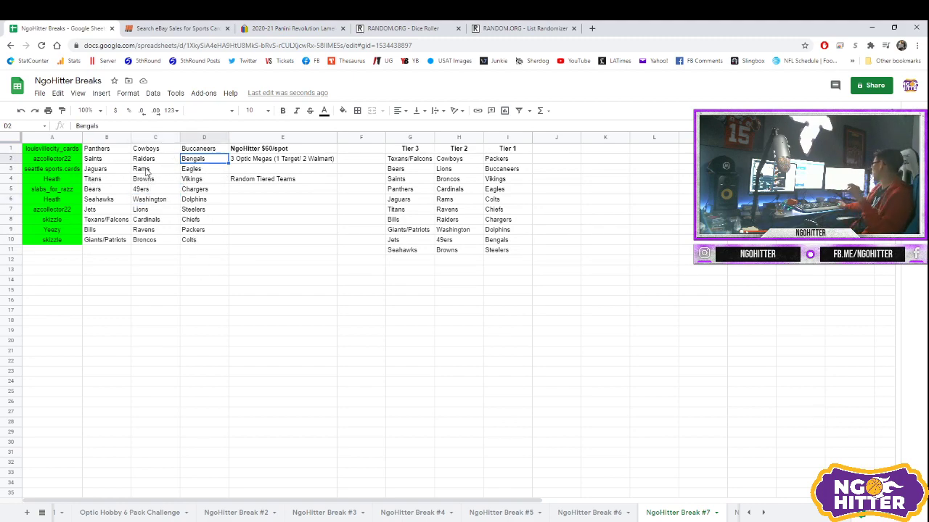
click(210, 191)
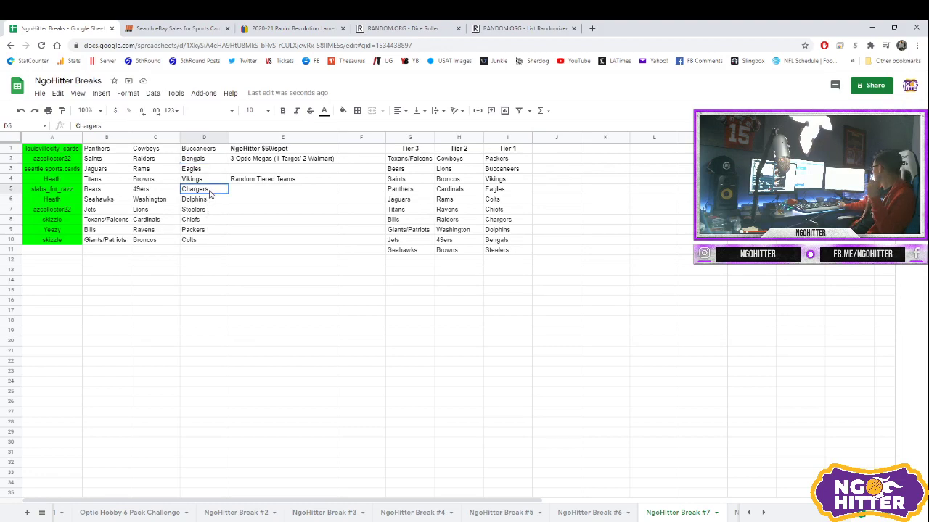
click(208, 201)
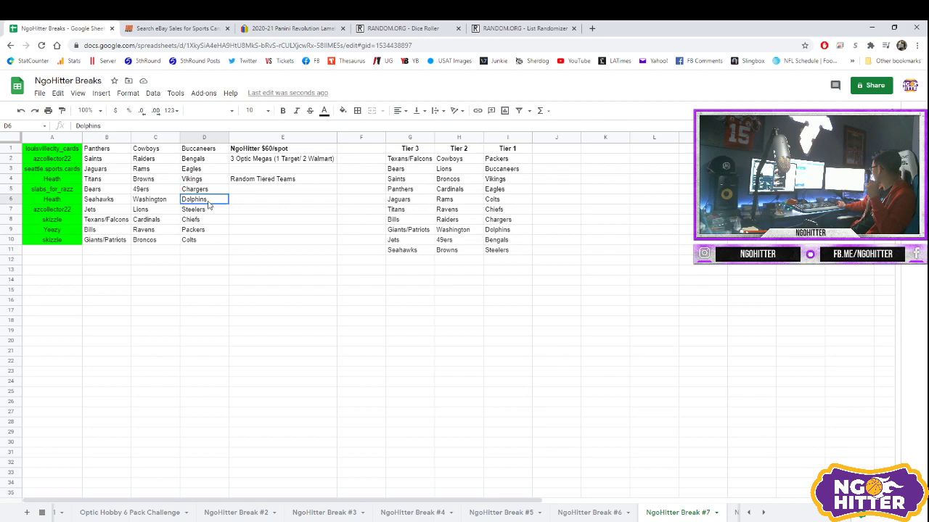
drag(205, 223, 69, 212)
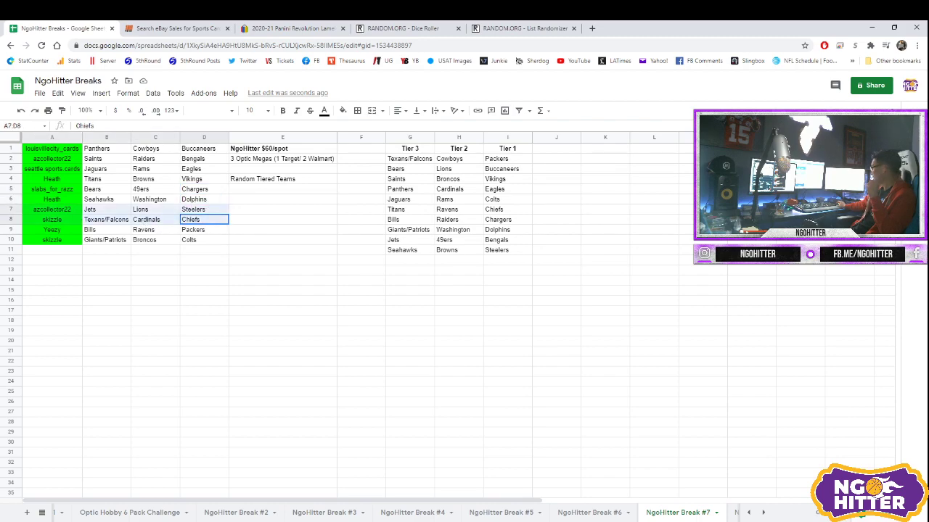
click(220, 245)
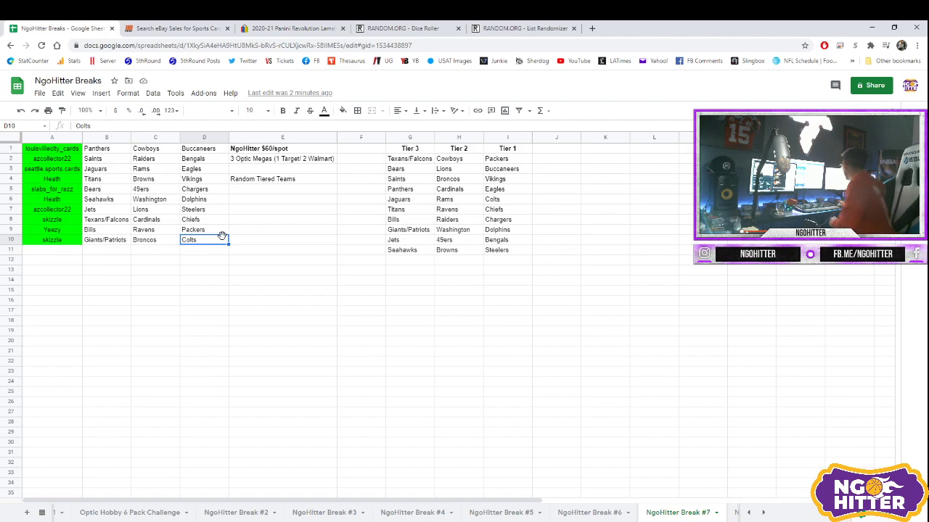
- Swap the Tier 2 teams in C2 and C9 by moving Raiders to C9 and entering Ravens in C2
click(156, 161)
key(ctrl+x)
click(156, 231)
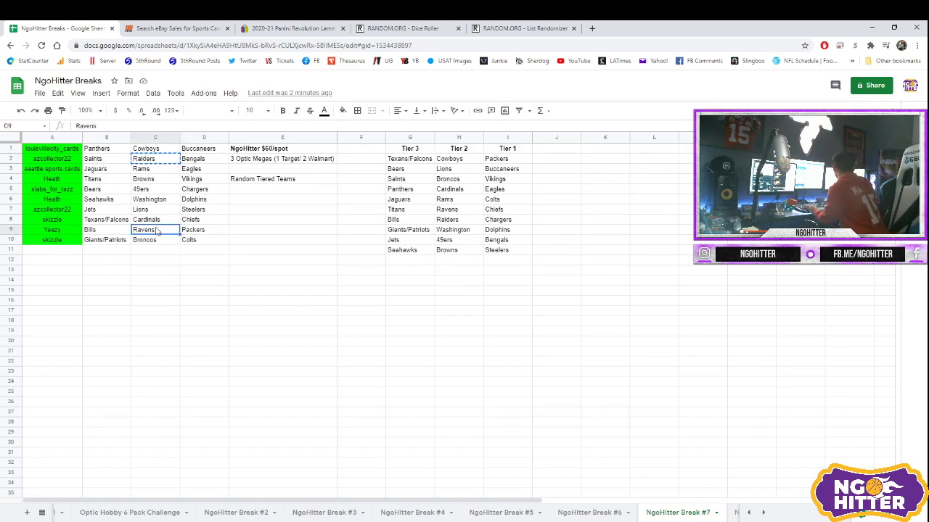
key(ctrl+v)
click(160, 163)
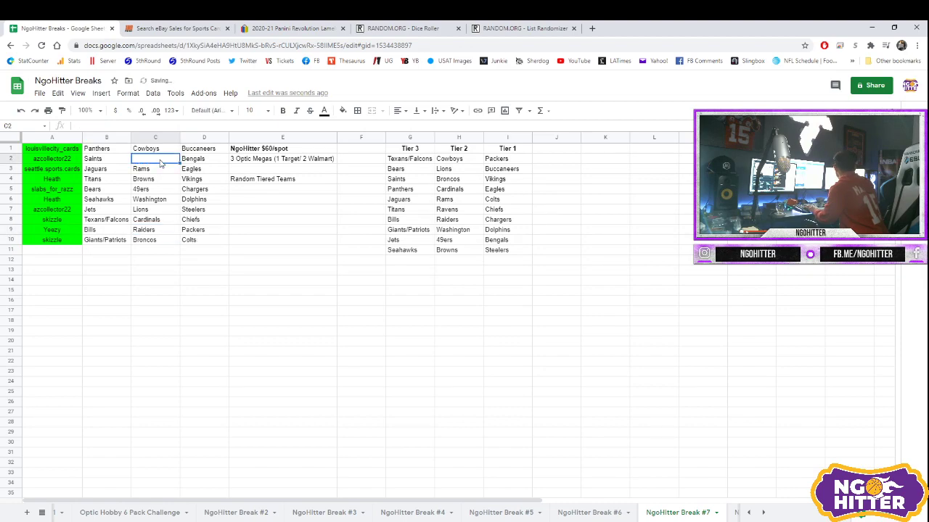
text(Ravens)
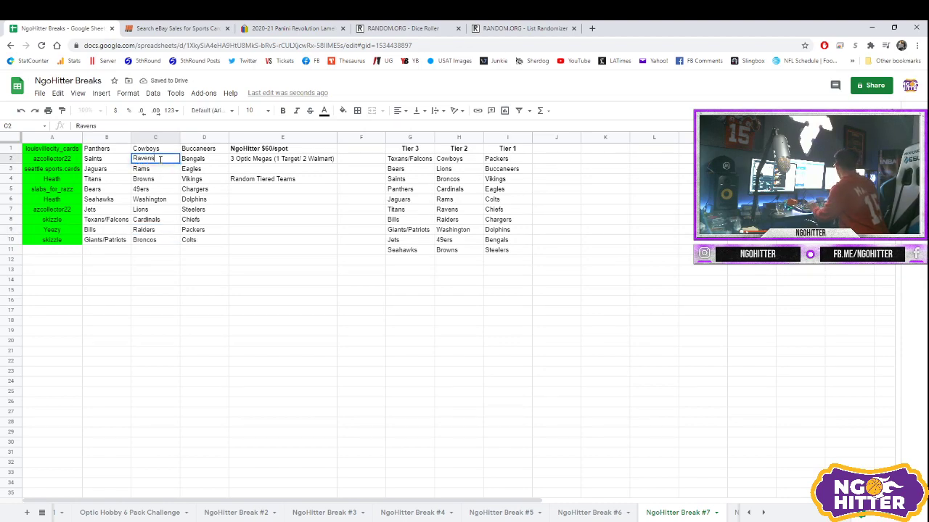
click(61, 149)
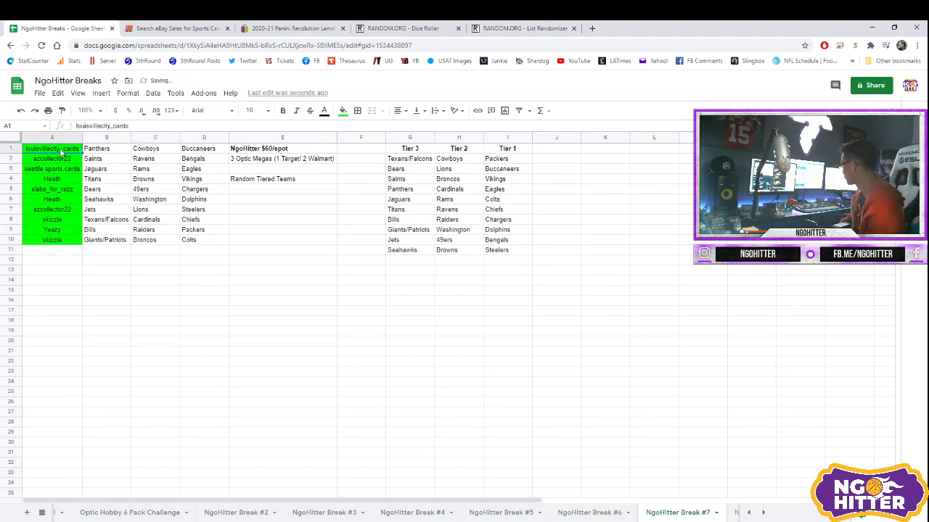